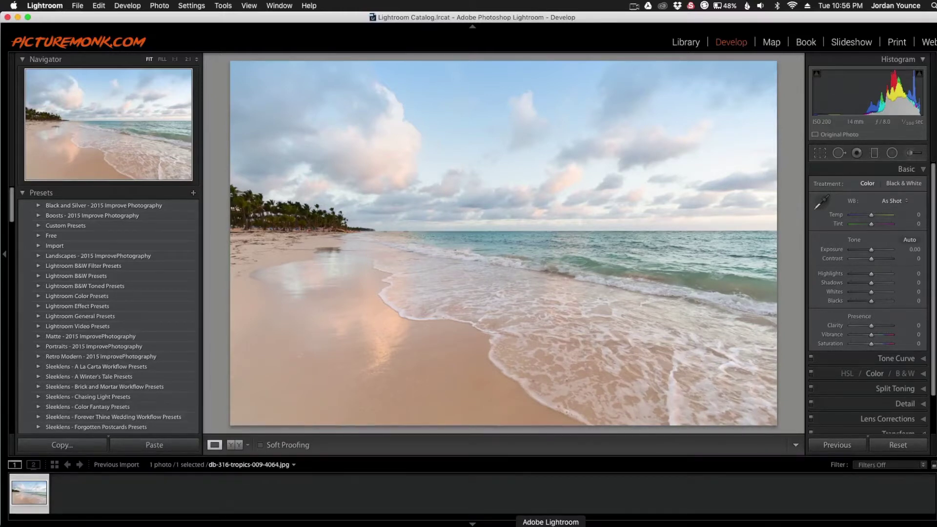
Switch to the HDR recipe PDF in Preview and look over pages 2 and 3.
{"action": "left_click", "coordinate": [609, 524]}
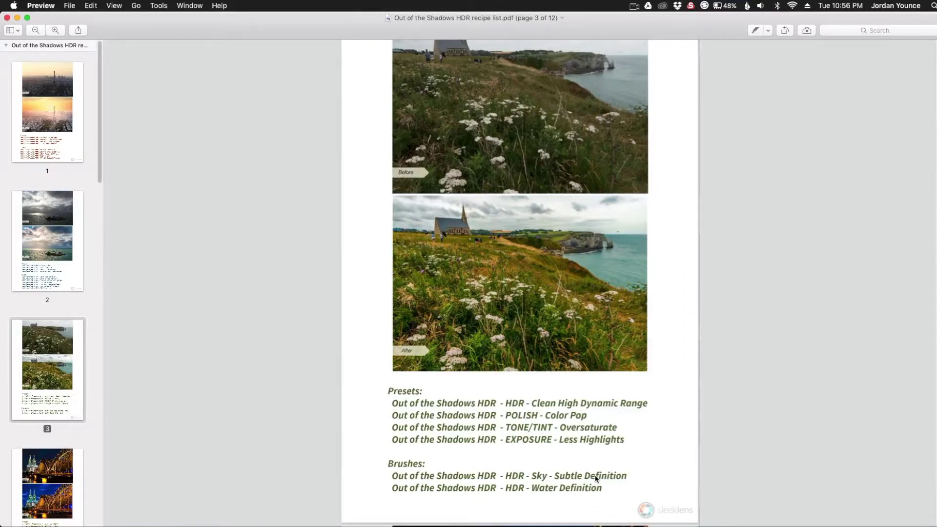
{"action": "left_click", "coordinate": [30, 196]}
{"action": "left_click", "coordinate": [36, 367]}
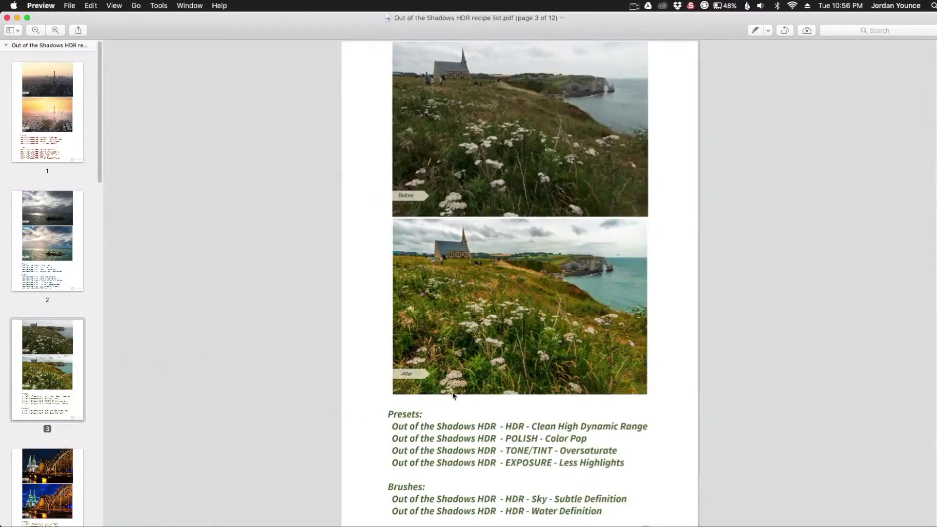
Read through page 3's preset and brush recipe, then close the recipe PDF.
{"action": "scroll", "coordinate": [469, 420], "scroll_direction": "down", "scroll_amount": 1}
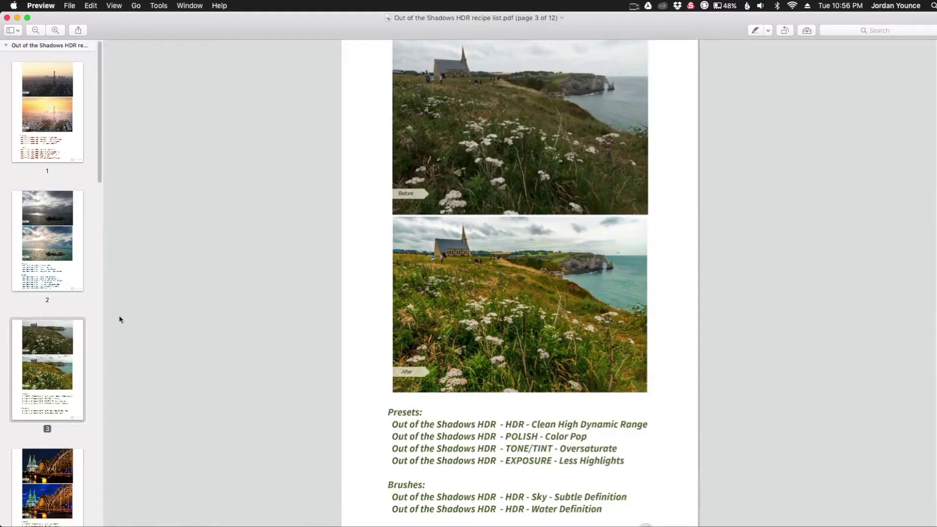
{"action": "scroll", "coordinate": [524, 372], "scroll_direction": "down", "scroll_amount": 2}
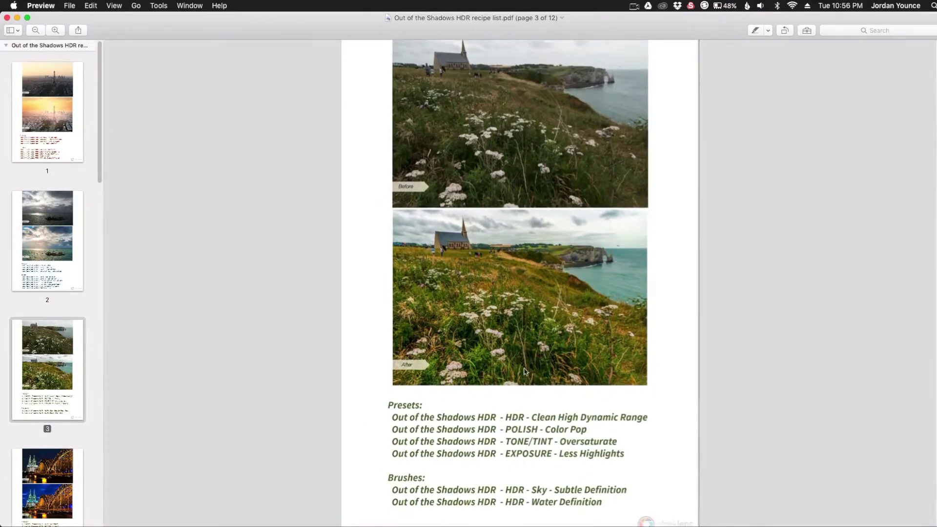
{"action": "scroll", "coordinate": [507, 298], "scroll_direction": "down", "scroll_amount": 3}
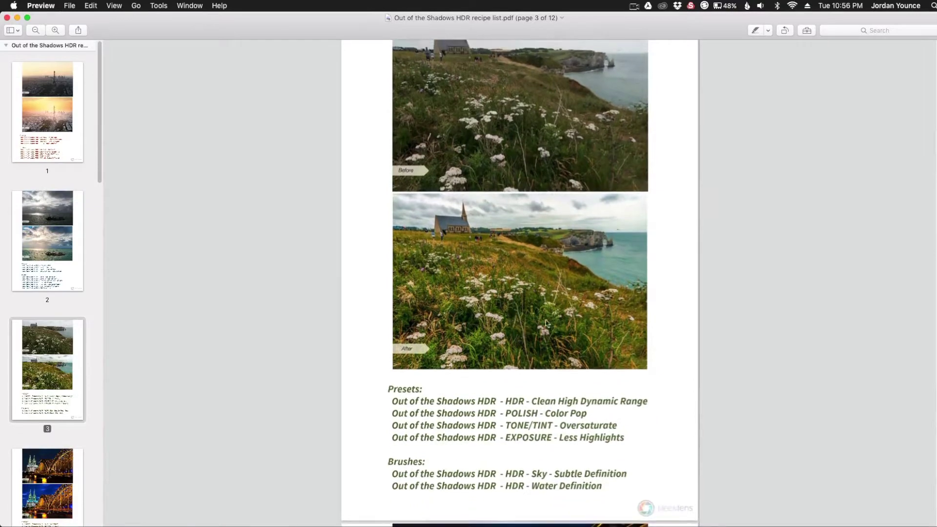
{"action": "scroll", "coordinate": [546, 272], "scroll_direction": "up", "scroll_amount": 3}
{"action": "scroll", "coordinate": [566, 299], "scroll_direction": "up", "scroll_amount": 3}
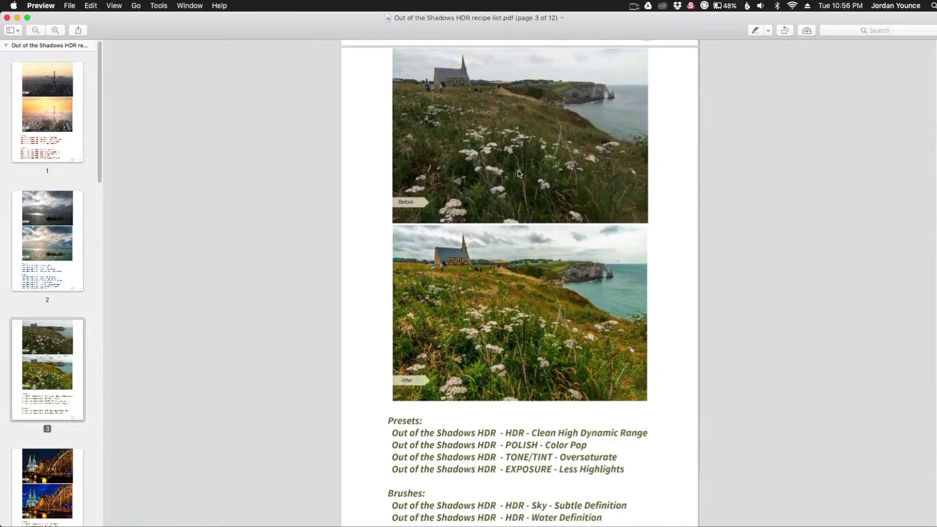
{"action": "scroll", "coordinate": [560, 386], "scroll_direction": "down", "scroll_amount": 10}
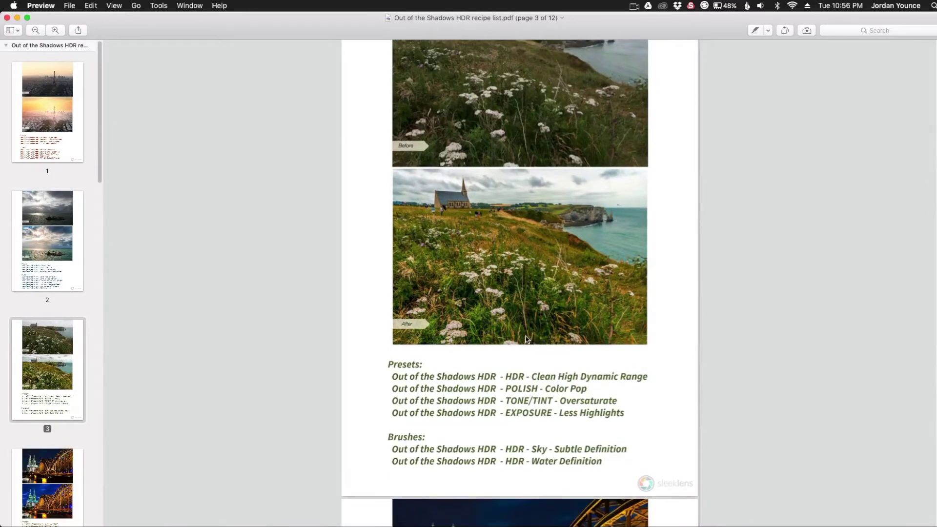
{"action": "key", "text": "super+w"}
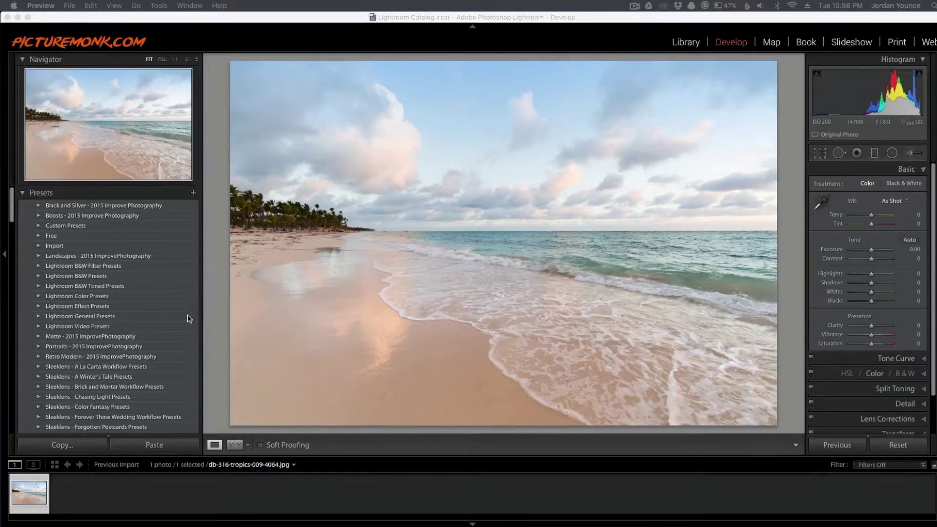
Expand the Sleeklens Out of the Shadows HDR folder and apply 7-HDR - Clean High Dynamic Range.
{"action": "scroll", "coordinate": [161, 330], "scroll_direction": "down", "scroll_amount": 1}
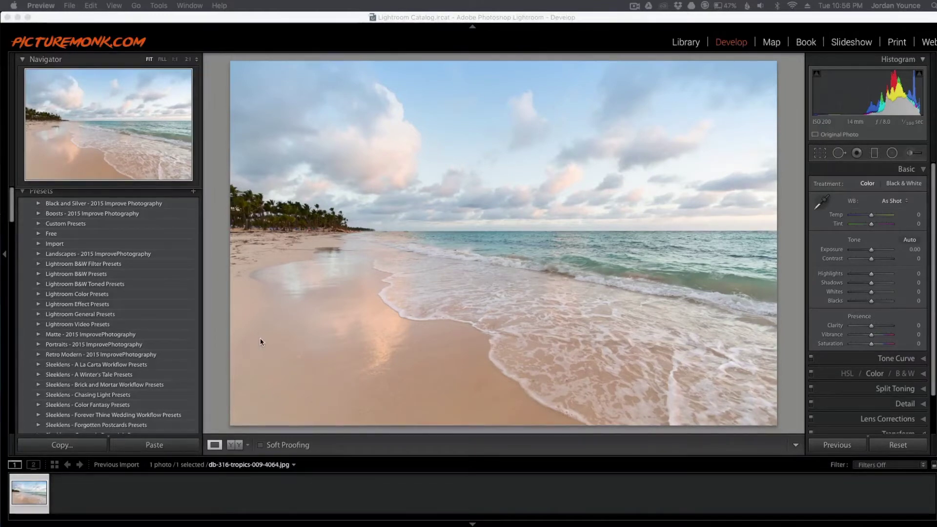
{"action": "scroll", "coordinate": [101, 359], "scroll_direction": "down", "scroll_amount": 5}
{"action": "left_click", "coordinate": [101, 360]}
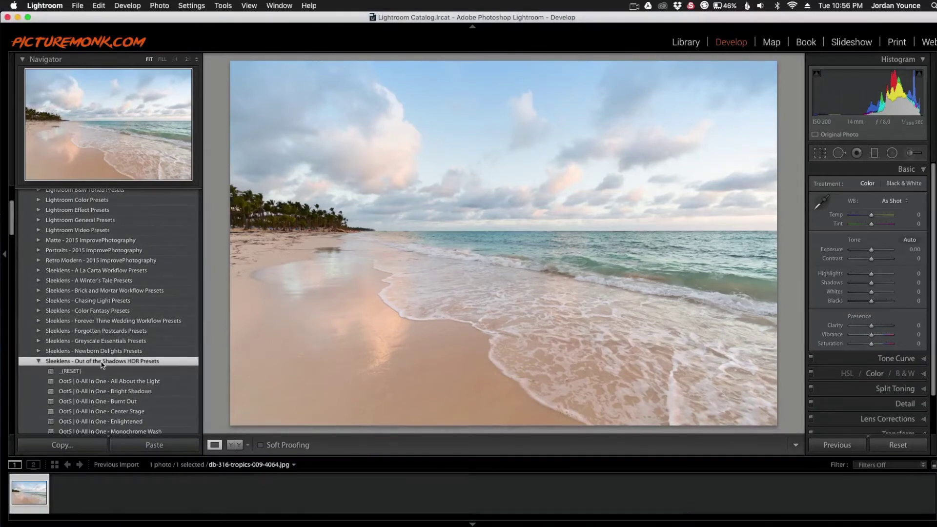
{"action": "scroll", "coordinate": [101, 363], "scroll_direction": "down", "scroll_amount": 9}
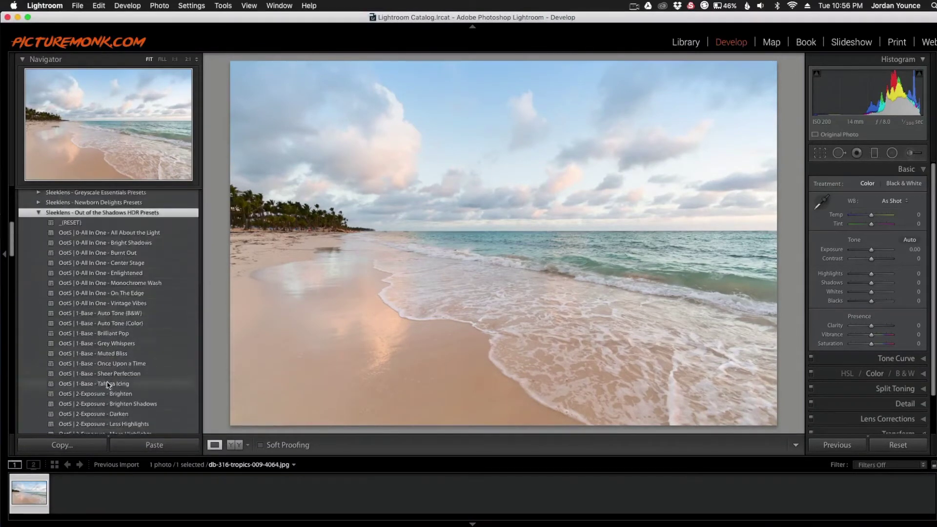
{"action": "scroll", "coordinate": [102, 340], "scroll_direction": "down", "scroll_amount": 8}
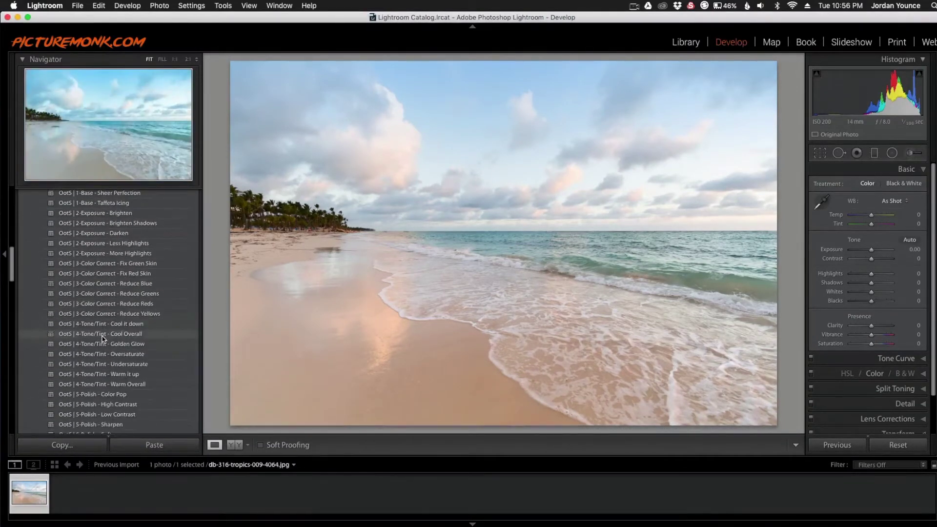
{"action": "scroll", "coordinate": [102, 338], "scroll_direction": "down", "scroll_amount": 1}
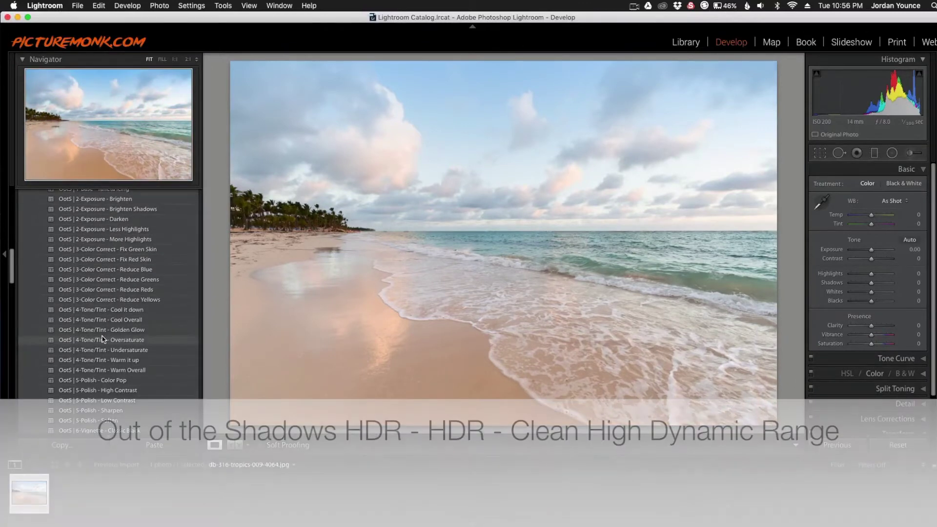
{"action": "scroll", "coordinate": [102, 338], "scroll_direction": "down", "scroll_amount": 1}
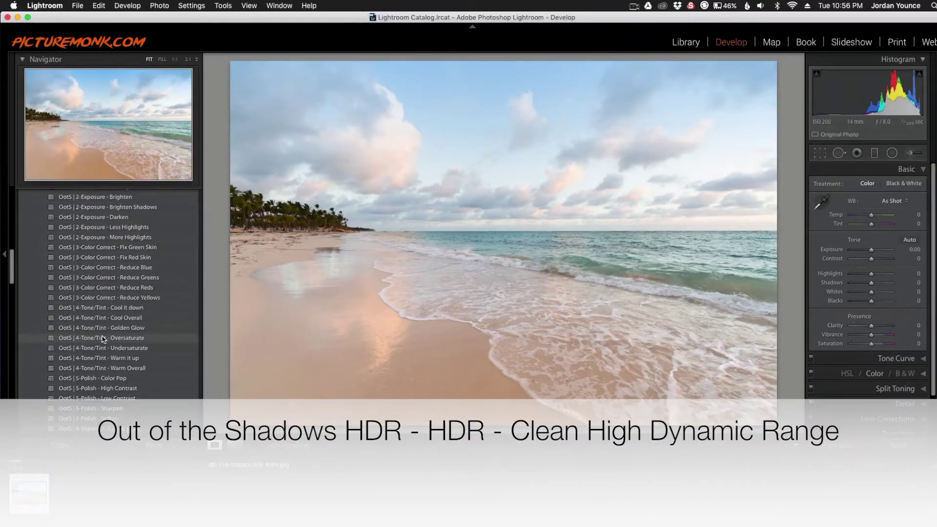
{"action": "scroll", "coordinate": [103, 338], "scroll_direction": "down", "scroll_amount": 10}
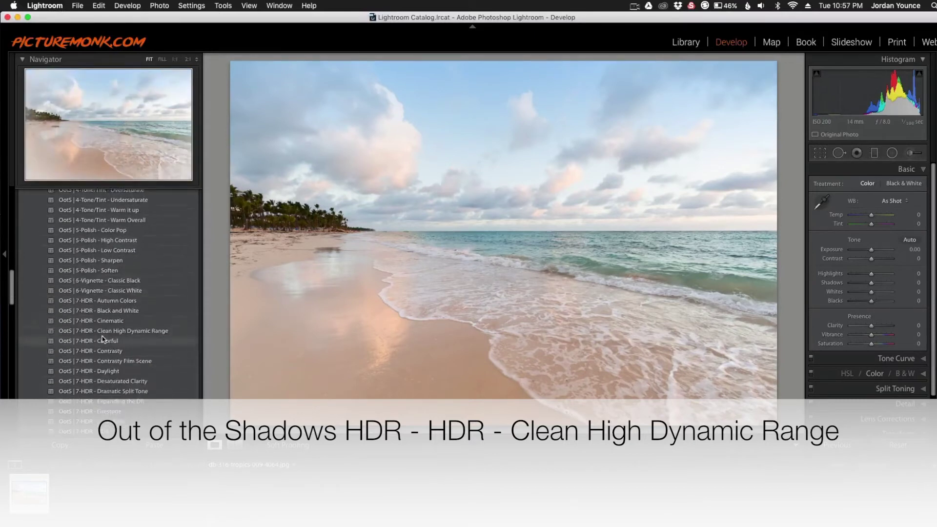
{"action": "scroll", "coordinate": [100, 324], "scroll_direction": "down", "scroll_amount": 2}
{"action": "left_click", "coordinate": [97, 307]}
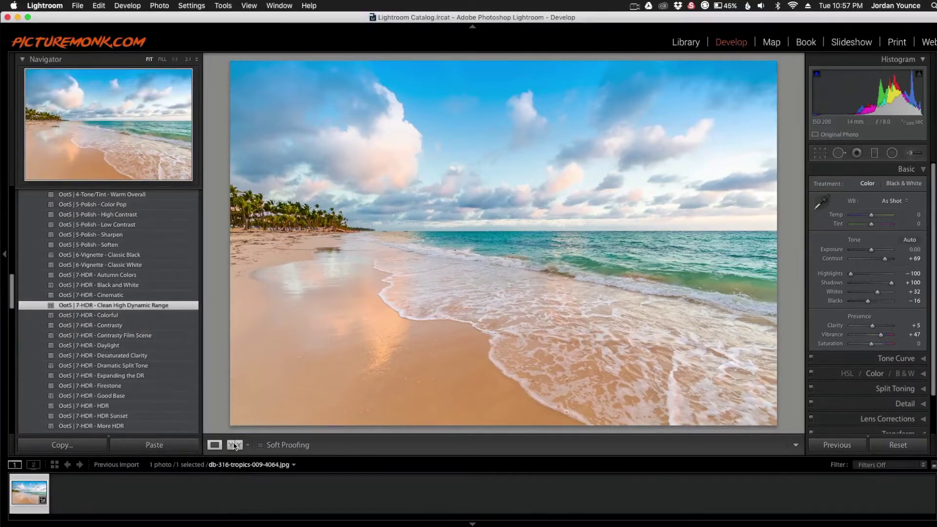
{"action": "left_click", "coordinate": [235, 445]}
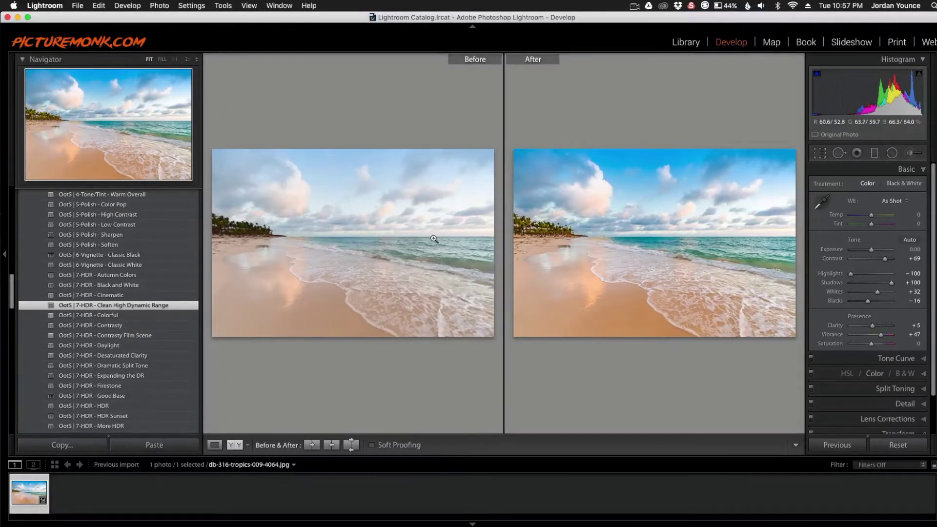
{"action": "left_click", "coordinate": [215, 445]}
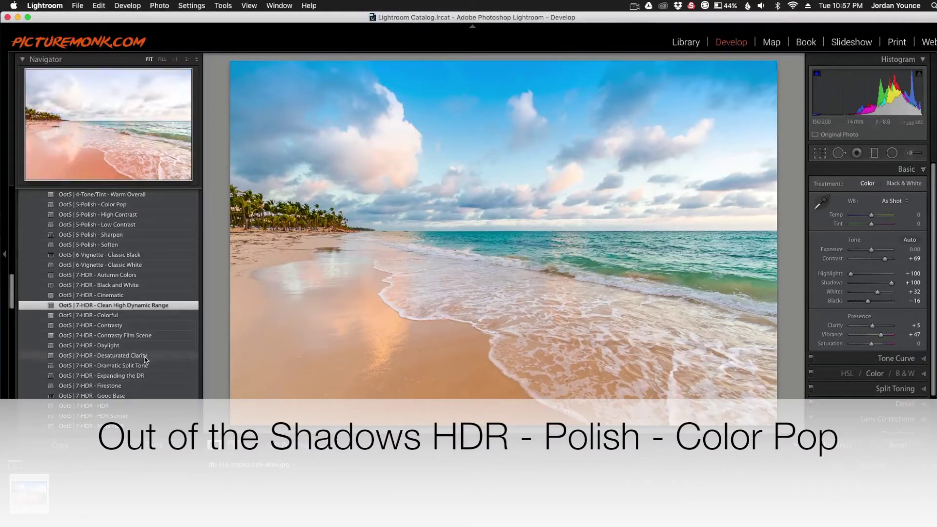
Apply the Color Pop, 4-Tone/Tint - Oversaturate and 2-Exposure - Less Highlights presets in turn.
{"action": "scroll", "coordinate": [109, 230], "scroll_direction": "up", "scroll_amount": 2}
{"action": "left_click", "coordinate": [109, 227]}
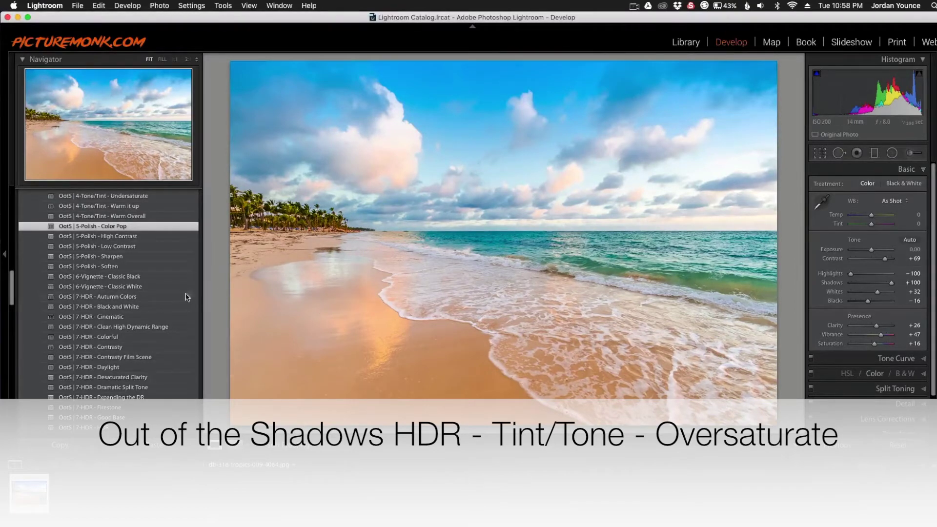
{"action": "scroll", "coordinate": [140, 260], "scroll_direction": "up", "scroll_amount": 1}
{"action": "scroll", "coordinate": [140, 260], "scroll_direction": "up", "scroll_amount": 2}
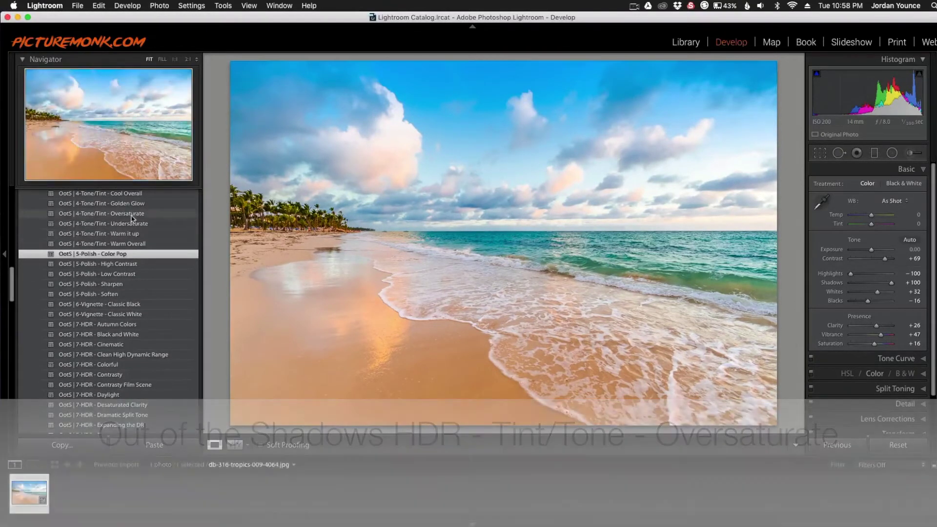
{"action": "left_click", "coordinate": [132, 216]}
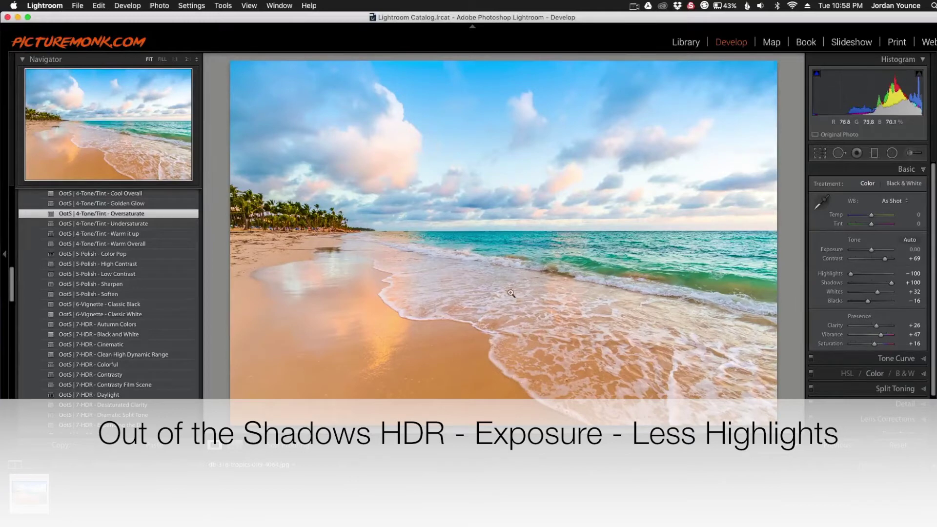
{"action": "scroll", "coordinate": [166, 274], "scroll_direction": "up", "scroll_amount": 5}
{"action": "left_click", "coordinate": [147, 204]}
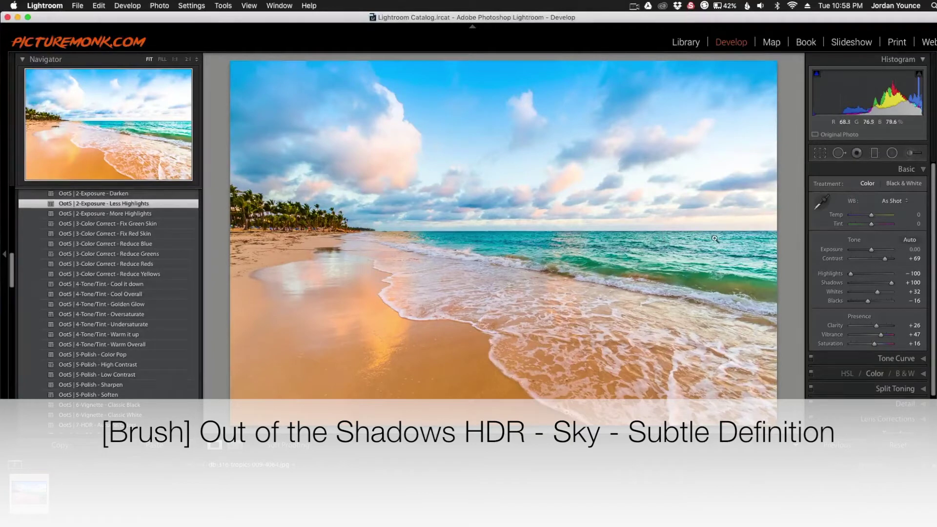
Start an Adjustment Brush with the HDR Sky - Subtle Definition effect.
{"action": "left_click", "coordinate": [911, 153]}
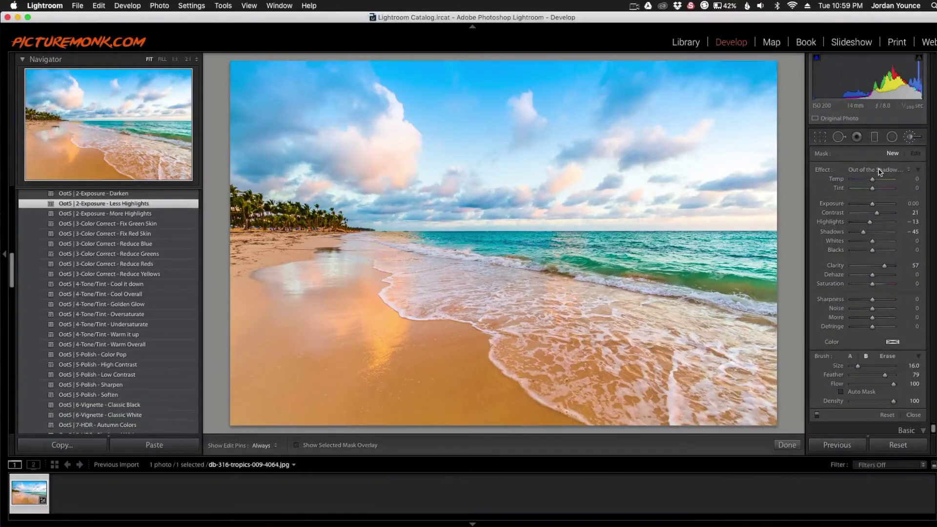
{"action": "left_click", "coordinate": [880, 172]}
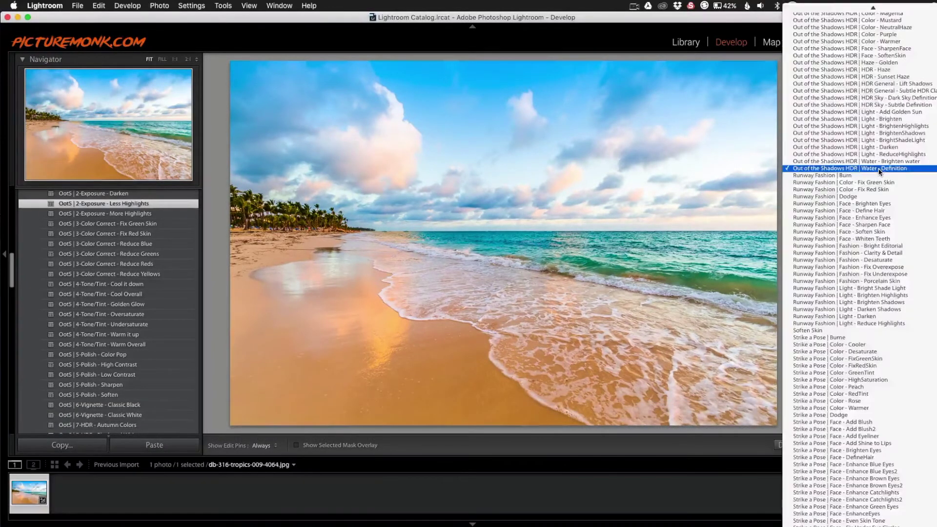
{"action": "left_click", "coordinate": [877, 106]}
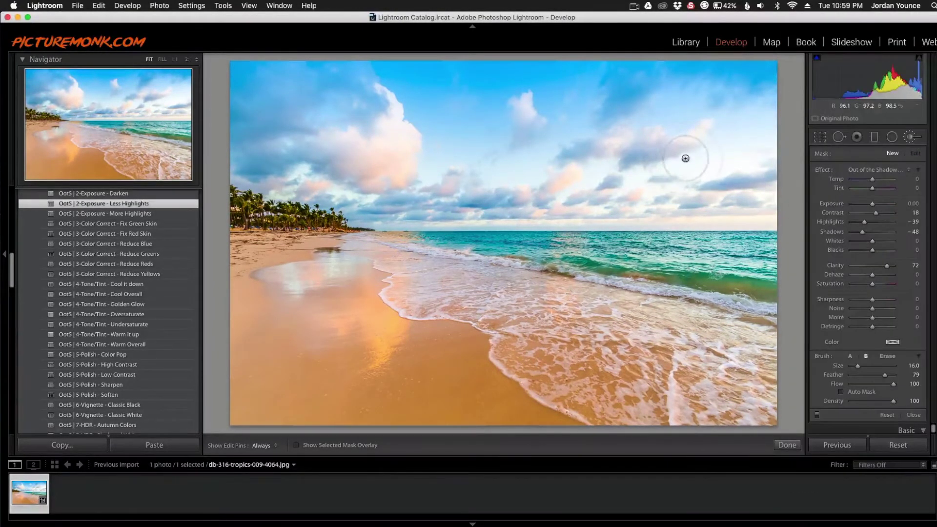
Paint the sky effect across the top and upper-right of the sky.
{"action": "scroll", "coordinate": [697, 140], "scroll_direction": "down", "scroll_amount": 3}
{"action": "key", "text": "h"}
{"action": "mouse_move", "coordinate": [766, 72]}
{"action": "left_mouse_down"}
{"action": "mouse_move", "coordinate": [234, 98]}
{"action": "mouse_move", "coordinate": [634, 100]}
{"action": "mouse_move", "coordinate": [761, 117]}
{"action": "mouse_move", "coordinate": [233, 130]}
{"action": "mouse_move", "coordinate": [620, 157]}
{"action": "mouse_move", "coordinate": [244, 185]}
{"action": "mouse_move", "coordinate": [358, 215]}
{"action": "mouse_move", "coordinate": [766, 196]}
{"action": "mouse_move", "coordinate": [625, 156]}
{"action": "left_mouse_up"}
{"action": "left_click_drag", "start_coordinate": [679, 144], "coordinate": [787, 133]}
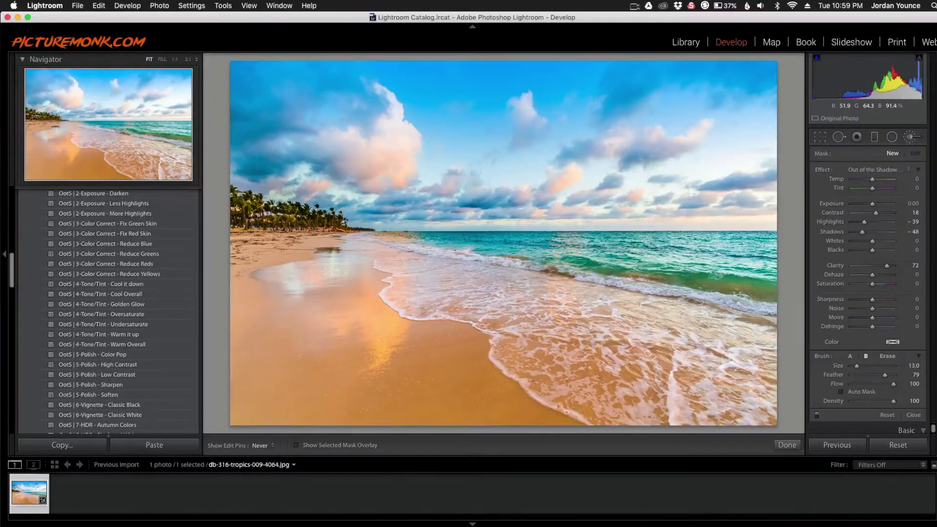
{"action": "key", "text": "h"}
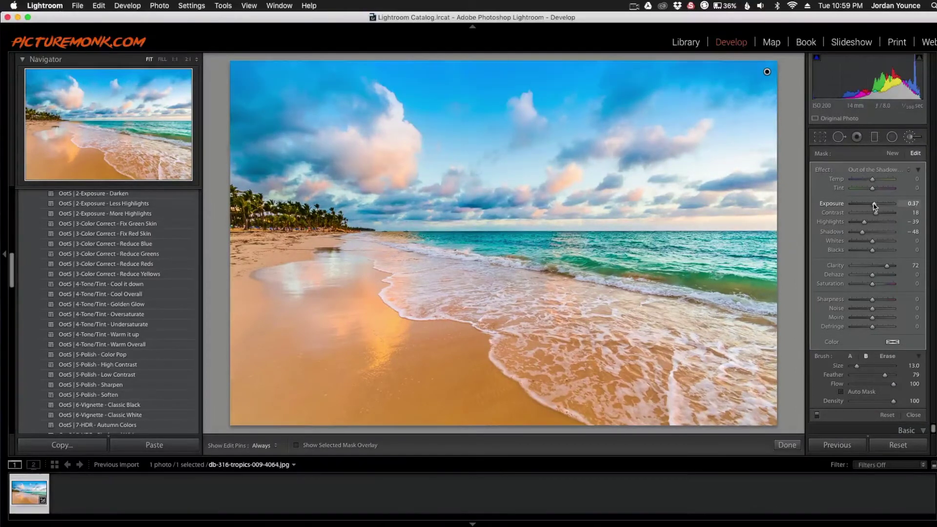
Set the sky brush's Exposure to 0.34 and Temp to 4.
{"action": "left_click_drag", "start_coordinate": [873, 205], "coordinate": [875, 206]}
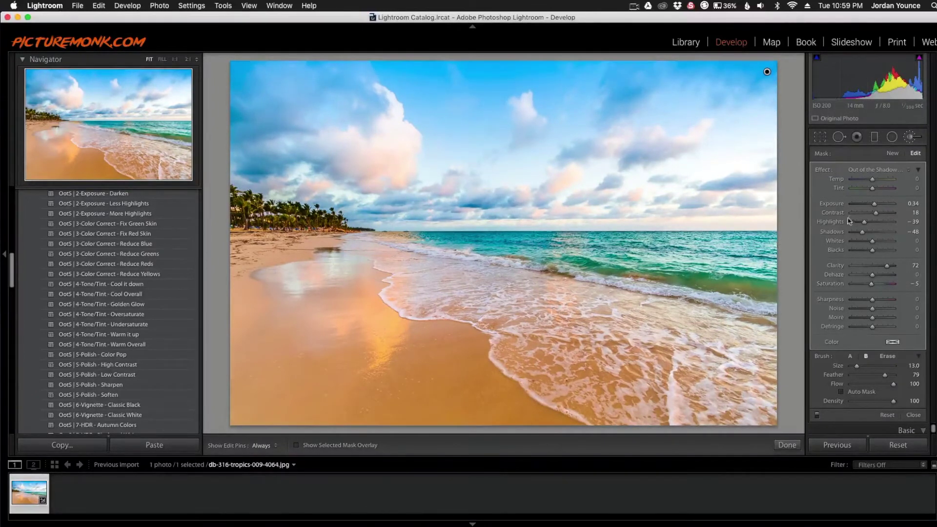
{"action": "left_click_drag", "start_coordinate": [873, 179], "coordinate": [874, 179]}
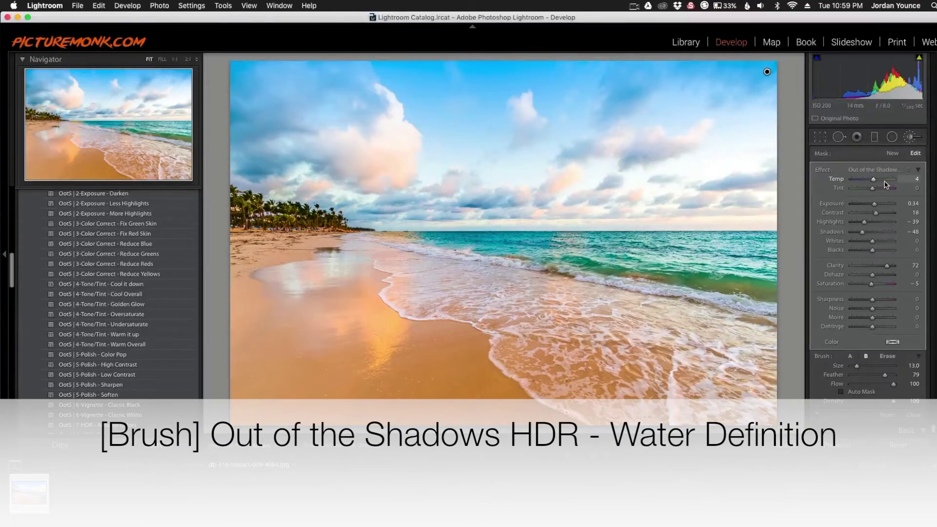
Start a new brush adjustment using the Water - Definition effect.
{"action": "left_click", "coordinate": [893, 155]}
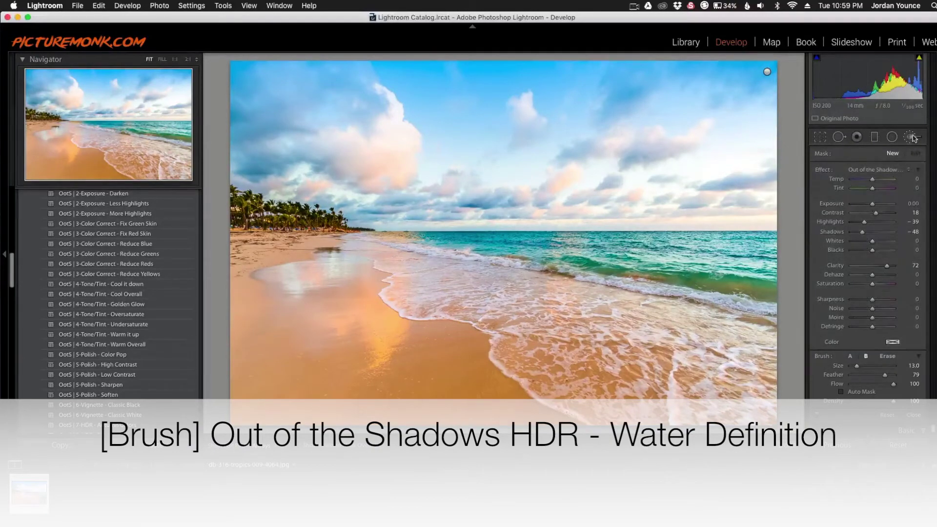
{"action": "left_click", "coordinate": [876, 169]}
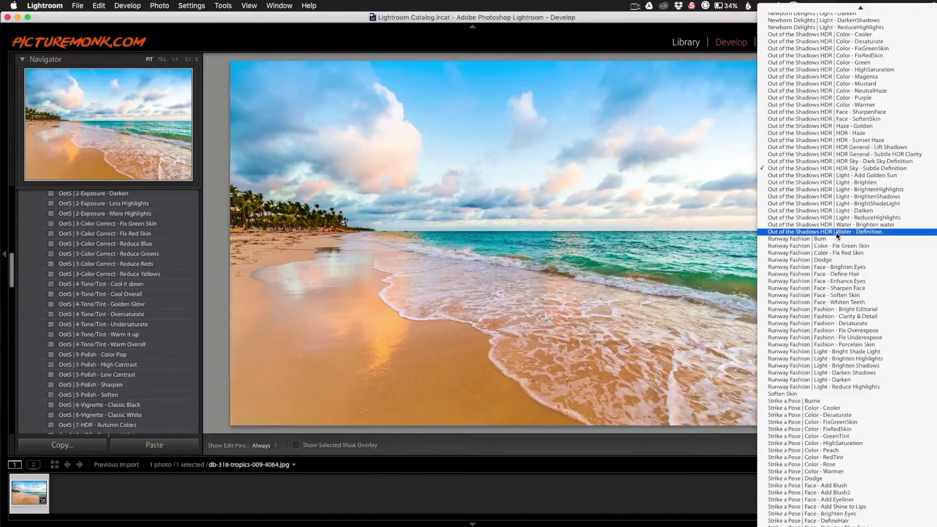
{"action": "left_click", "coordinate": [836, 232]}
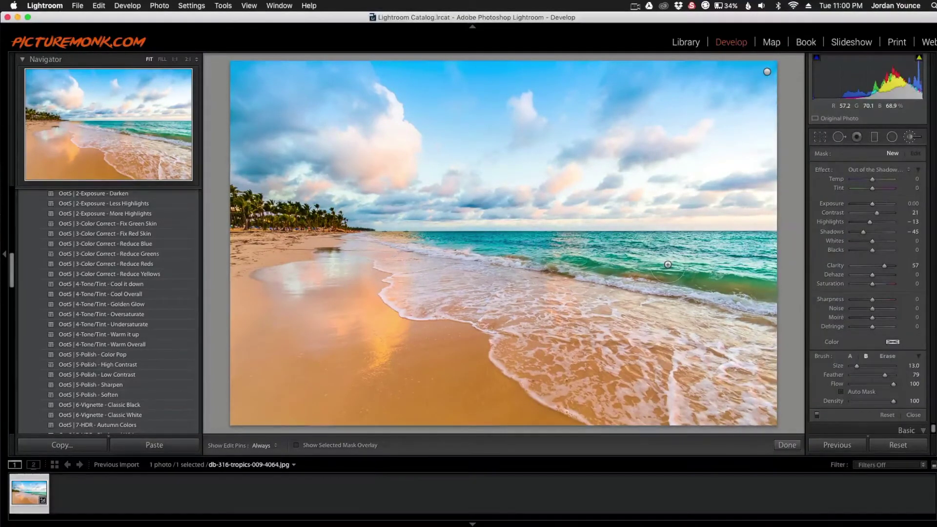
Paint the water effect along the waterline and surf, then lower its Clarity to 21.
{"action": "key", "text": "bracketleft"}
{"action": "key", "text": "bracketleft"}
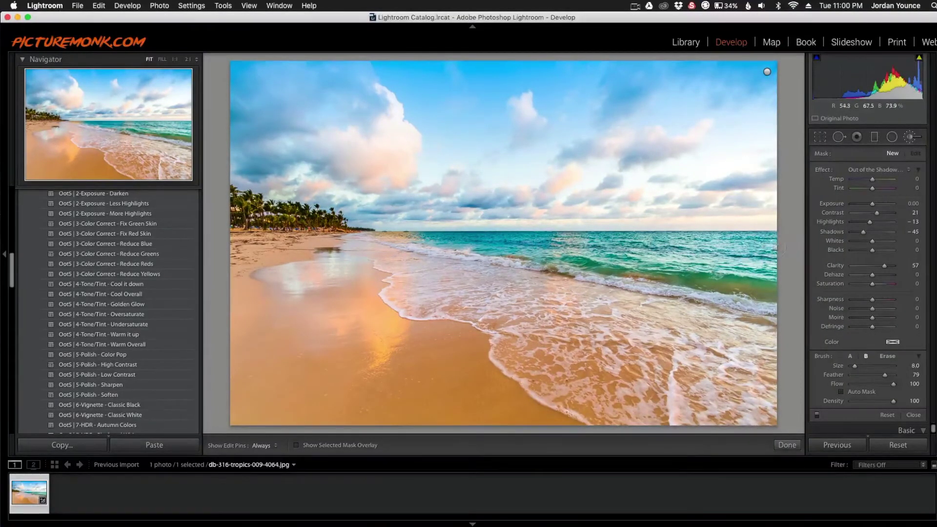
{"action": "key", "text": "h"}
{"action": "mouse_move", "coordinate": [637, 247]}
{"action": "left_mouse_down"}
{"action": "mouse_move", "coordinate": [437, 244]}
{"action": "mouse_move", "coordinate": [776, 298]}
{"action": "left_mouse_up"}
{"action": "key", "text": "bracketright"}
{"action": "key", "text": "bracketright"}
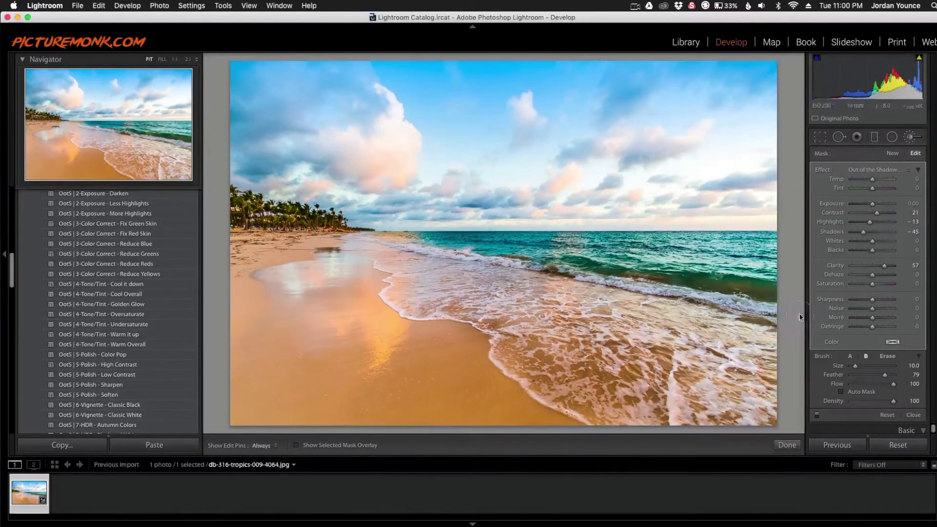
{"action": "key", "text": "h"}
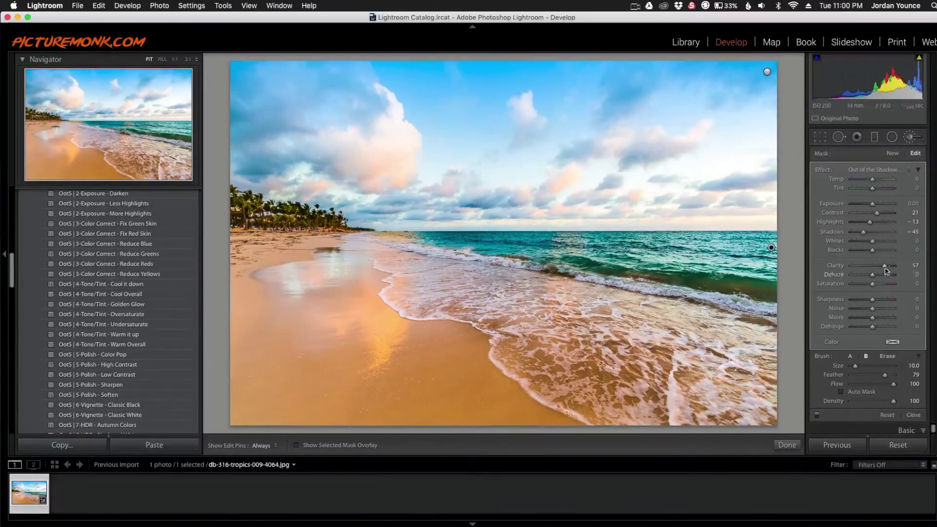
{"action": "left_click_drag", "start_coordinate": [885, 266], "coordinate": [876, 266]}
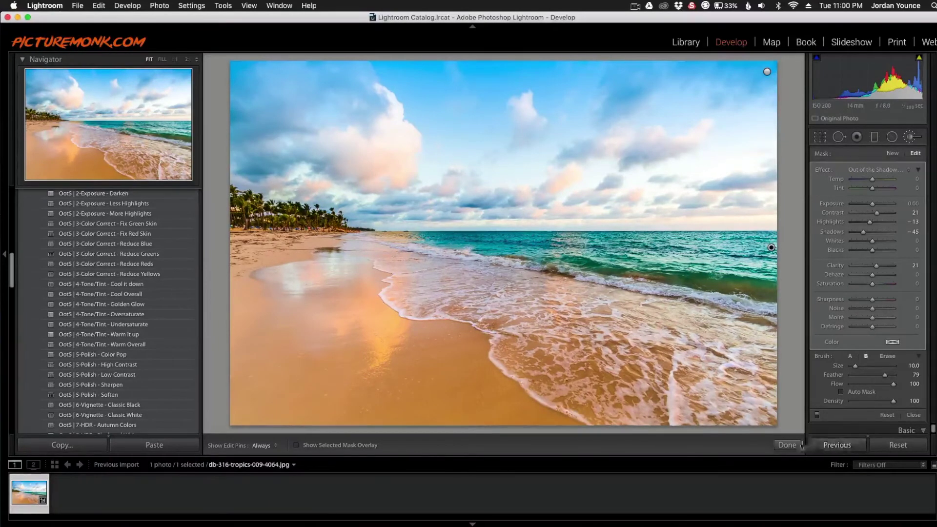
Close the Adjustment Brush with Done and switch to the side-by-side Before/After view.
{"action": "left_click", "coordinate": [788, 445]}
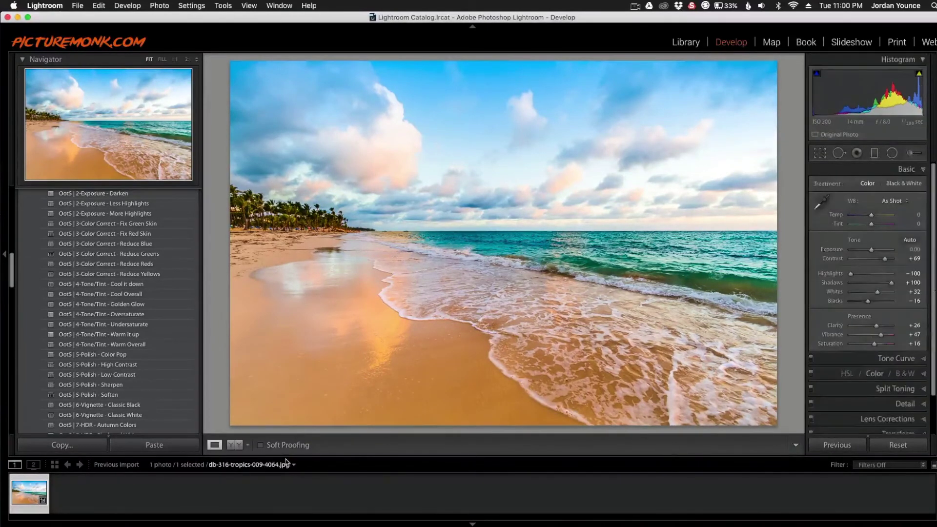
{"action": "left_click", "coordinate": [238, 446]}
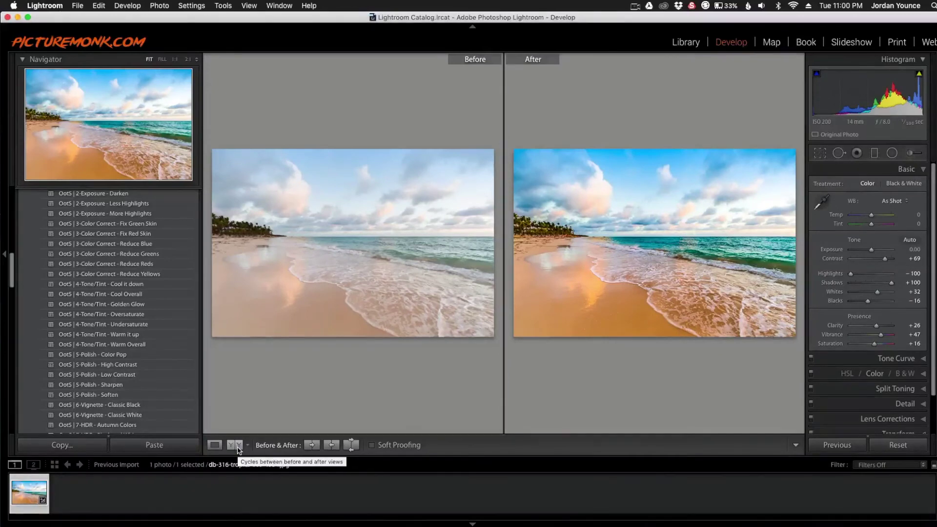